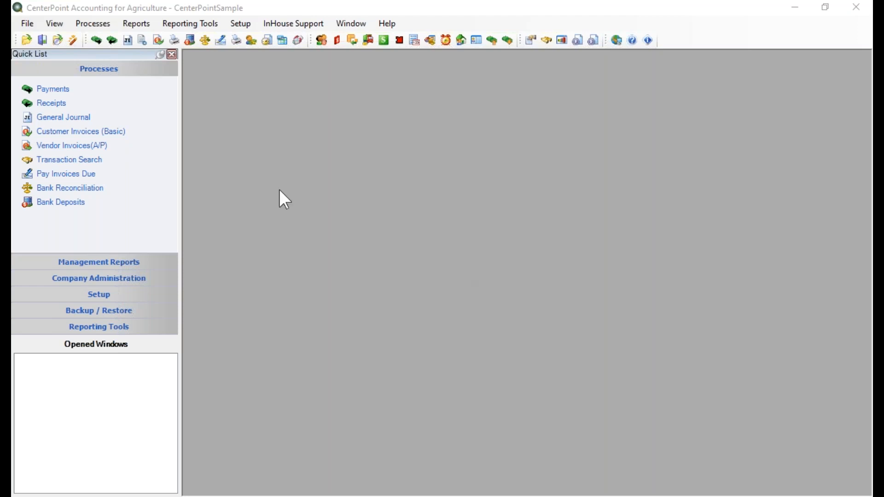
# Start a new payment from the First National Bank account made out to Area Ag Center
pyautogui.click(54, 90)
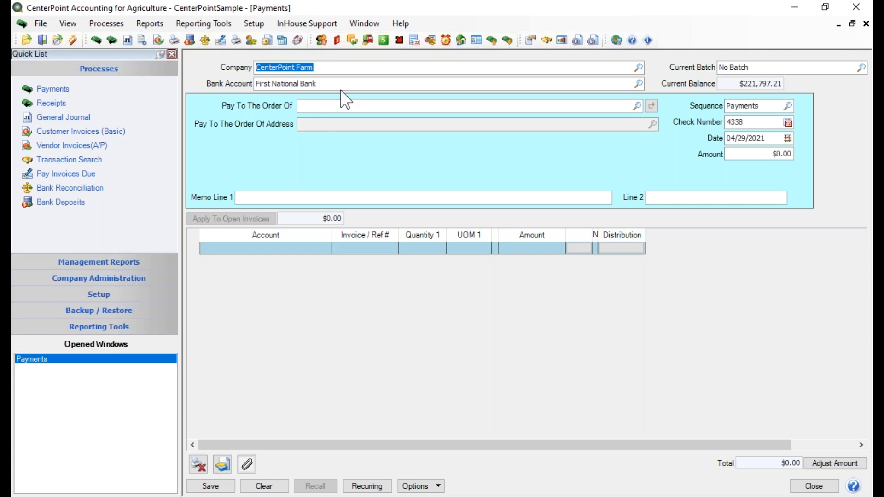
pyautogui.click(389, 107)
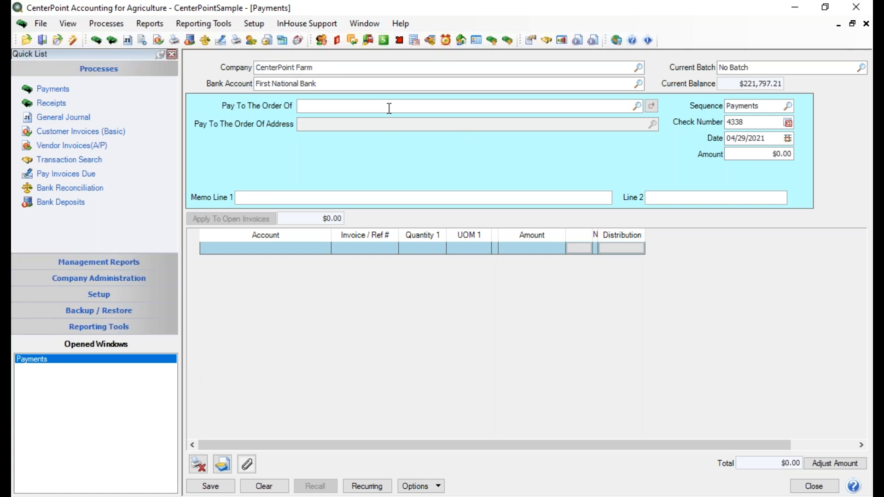
pyautogui.write('area')
pyautogui.press('Tab')
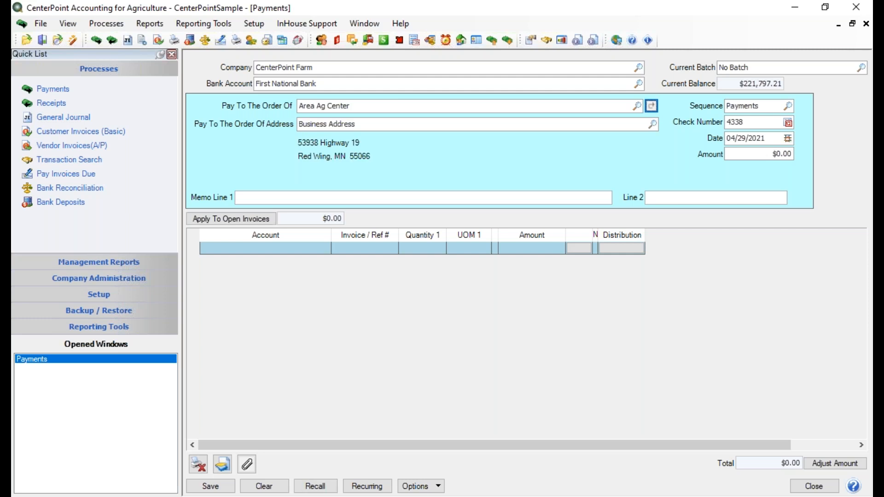
# Set the payment amount to $15,000.00 and go to the first distribution line's account
pyautogui.press('Tab')
pyautogui.press('Tab')
pyautogui.press('Tab')
pyautogui.press('Tab')
pyautogui.press('Tab')
pyautogui.write('15000')
pyautogui.write('.')
pyautogui.press('Tab')
pyautogui.press('Tab')
pyautogui.press('Tab')
pyautogui.press('Tab')
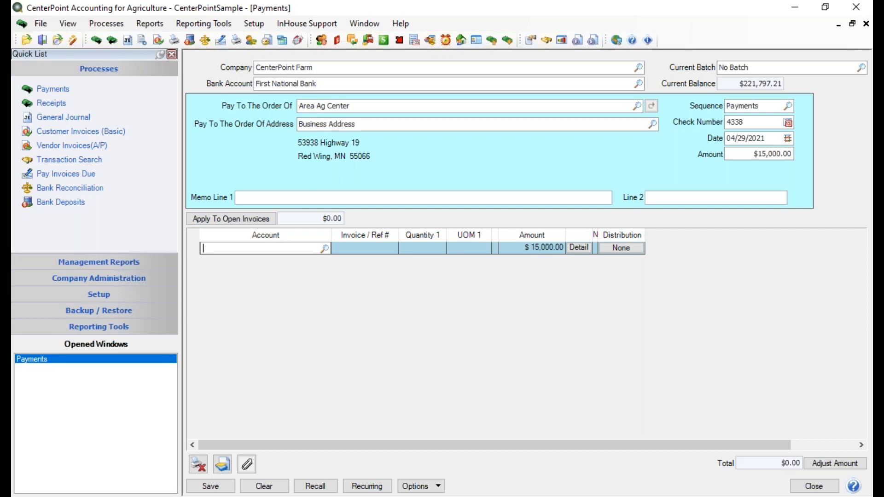
# Look up "custom" accounts and assign the Custom-WIP asset account to the first line
pyautogui.write('custom')
pyautogui.press('Tab')
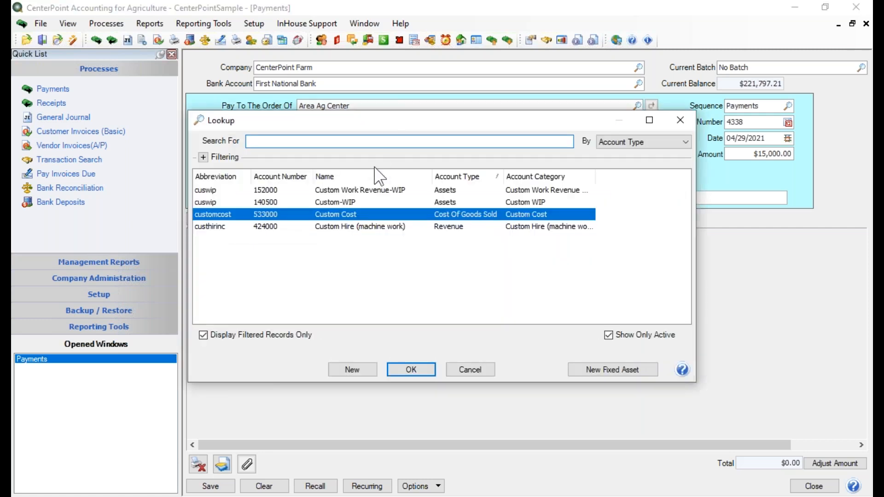
pyautogui.click(357, 202)
pyautogui.click(399, 371)
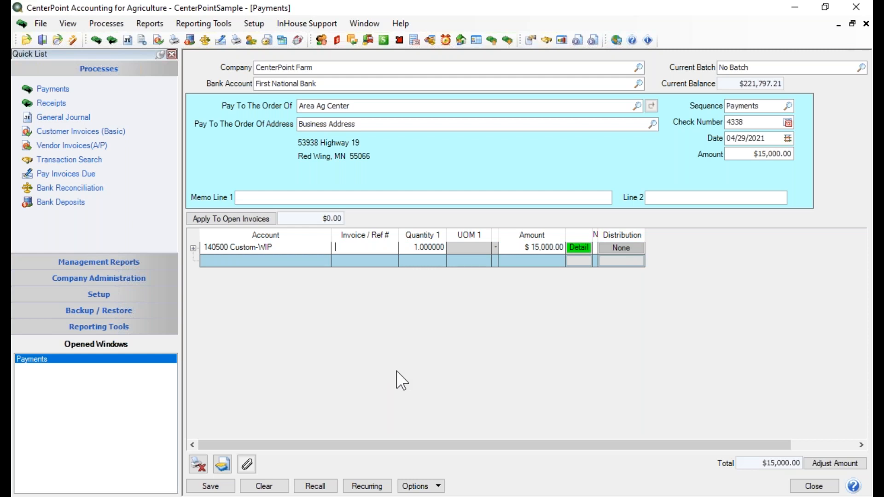
# Fill in the first Custom-WIP line with reference 8568, quantity 150 and amount $7,500
pyautogui.write('8568')
pyautogui.press('Tab')
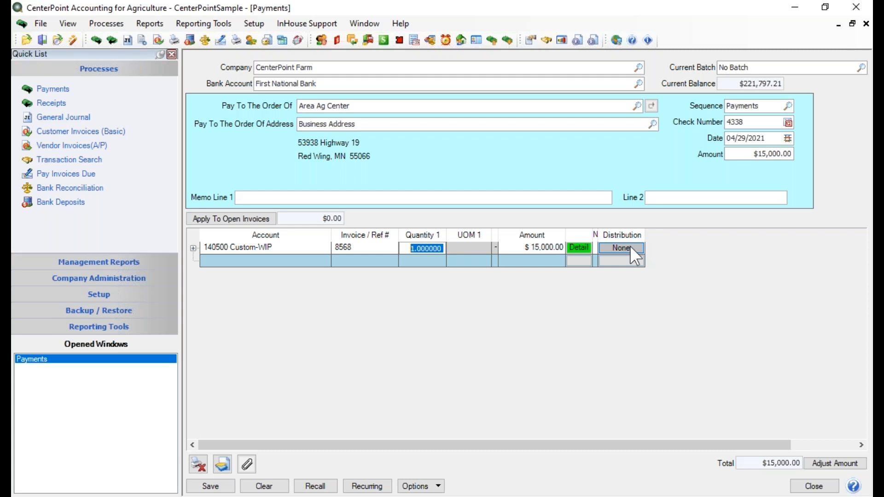
pyautogui.write('150')
pyautogui.press('Tab')
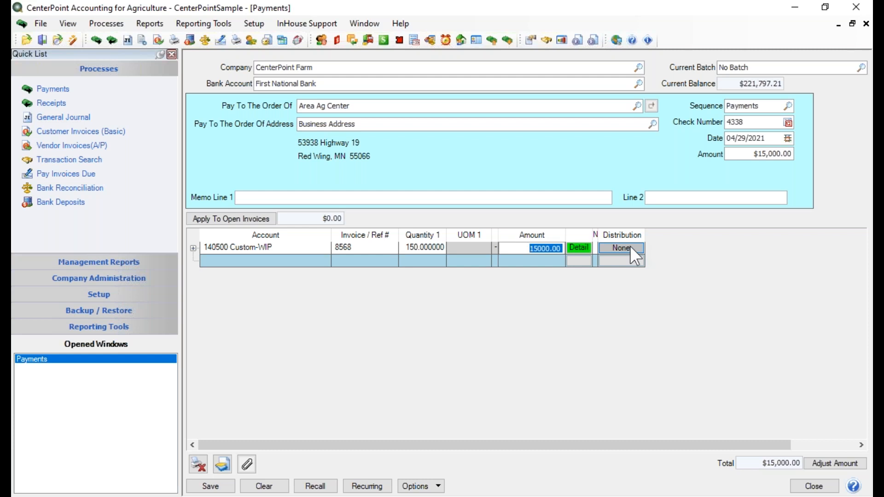
pyautogui.write('7500')
pyautogui.press('Tab')
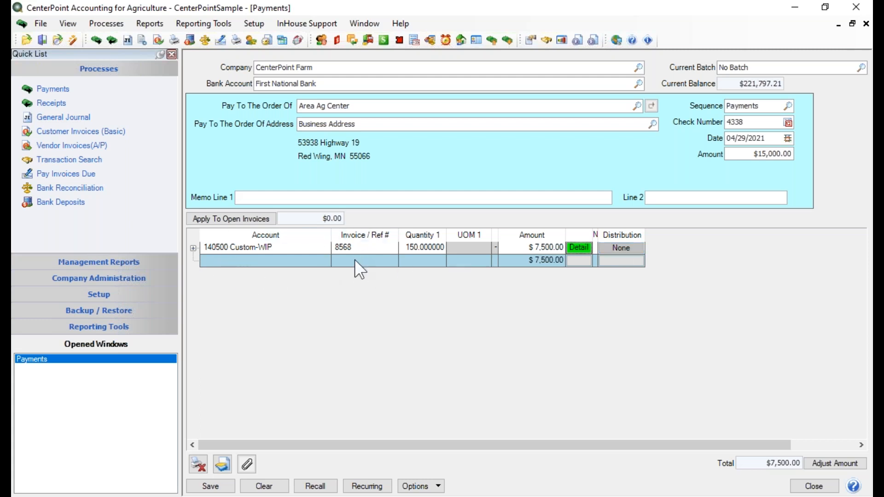
# In the first line's detail, set the profit center to Corn and the production center to Blacktop 300
pyautogui.click(576, 250)
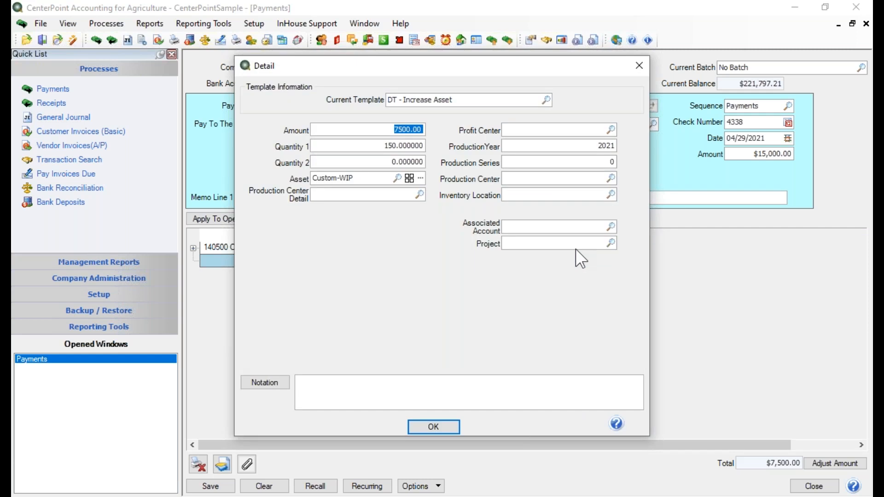
pyautogui.press('Tab')
pyautogui.press('Tab')
pyautogui.press('Tab')
pyautogui.press('Tab')
pyautogui.write('corn')
pyautogui.press('Tab')
pyautogui.press('Tab')
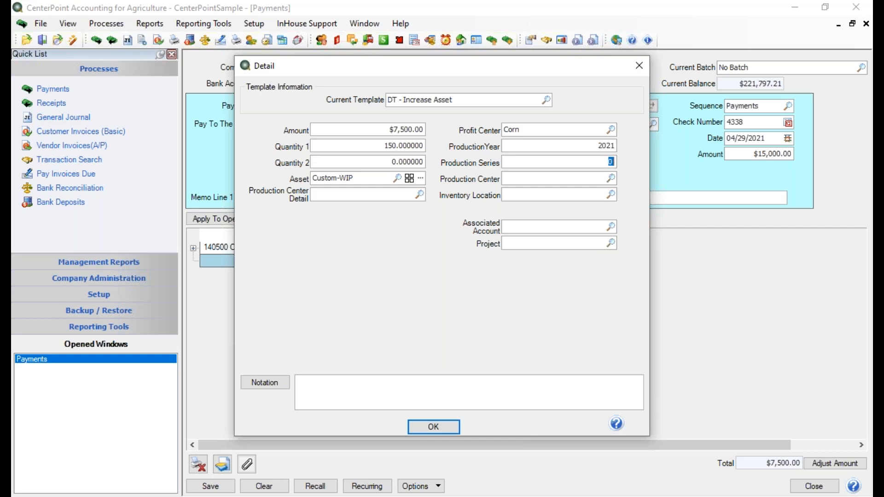
pyautogui.press('Tab')
pyautogui.write('black')
pyautogui.press('Tab')
# Create a project with abbreviation and name Planting, assign it to the first line and accept the line's detail
pyautogui.click(521, 244)
pyautogui.click(610, 244)
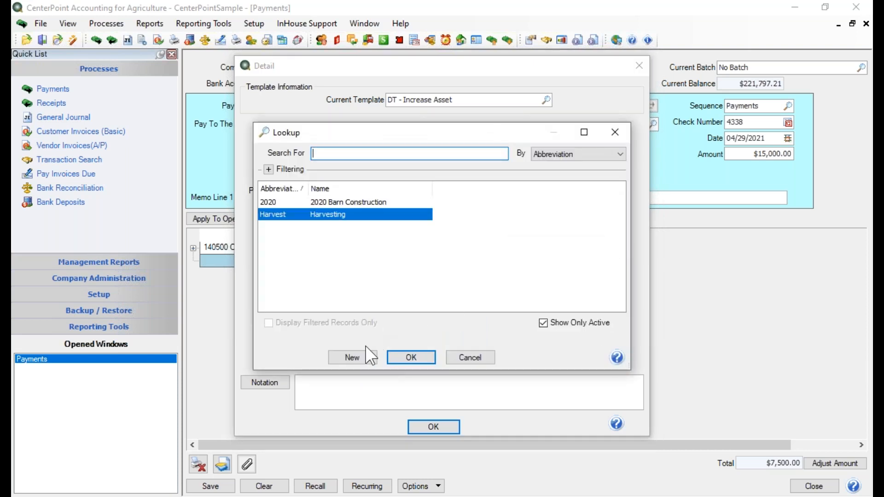
pyautogui.click(356, 359)
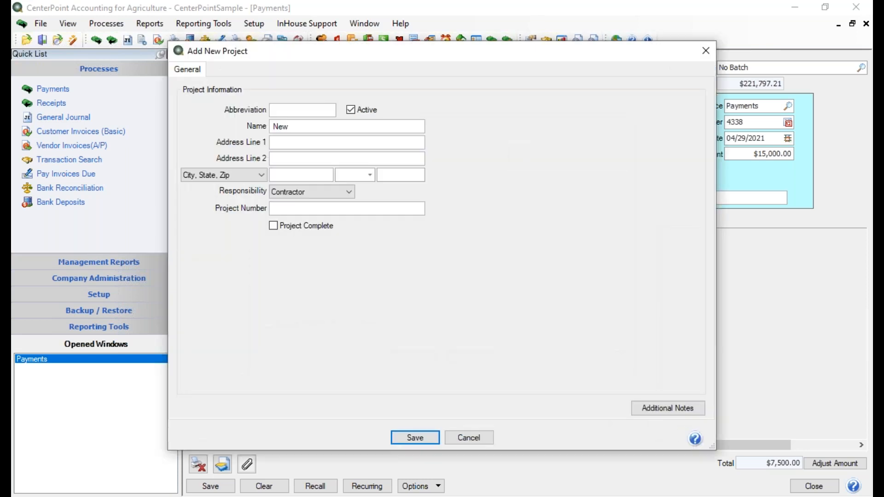
pyautogui.write('Planting')
pyautogui.press('Tab')
pyautogui.write('Planting')
pyautogui.press('Tab')
pyautogui.click(396, 434)
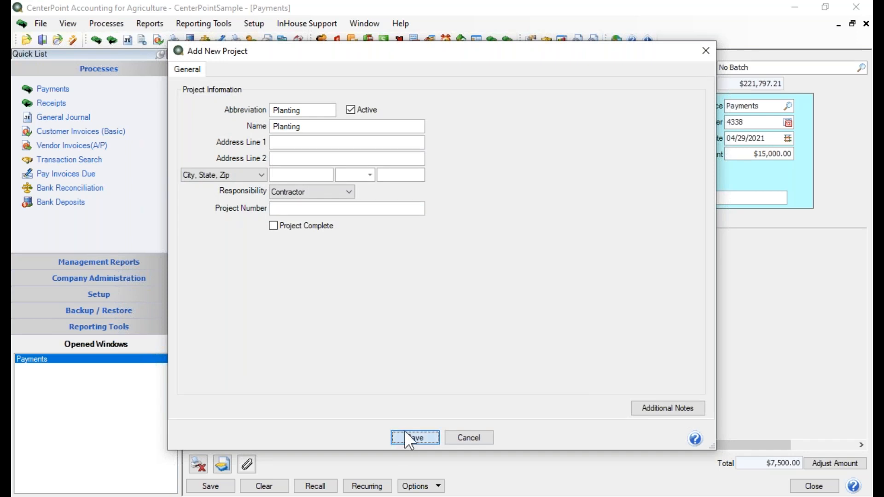
pyautogui.click(392, 359)
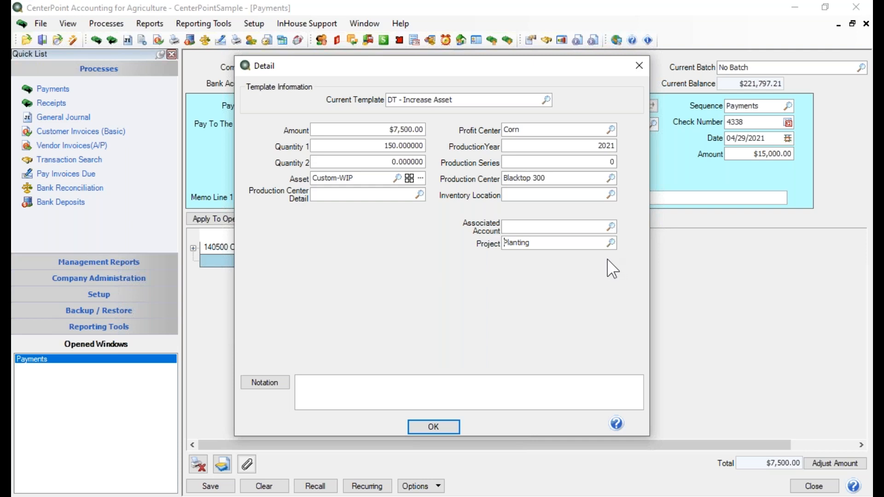
pyautogui.click(444, 425)
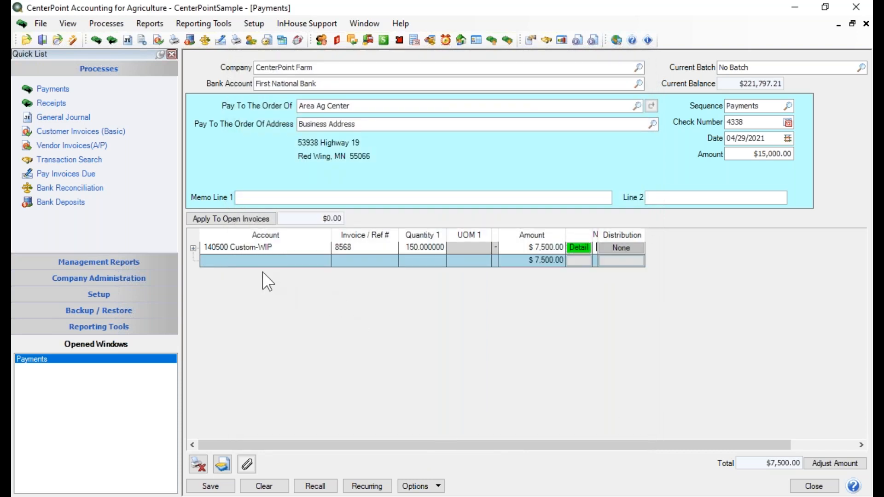
# Add a second payment line on the Custom-WIP account with quantity 150 for the remaining amount
pyautogui.click(216, 263)
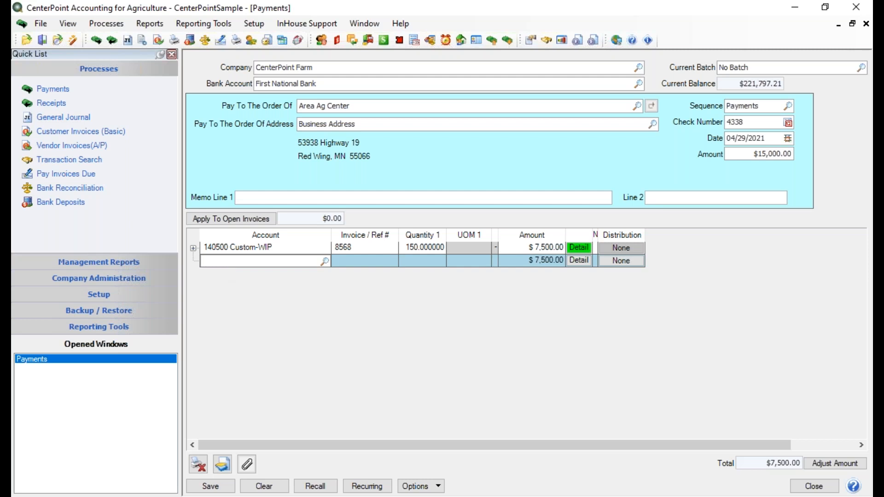
pyautogui.write('custom')
pyautogui.press('Tab')
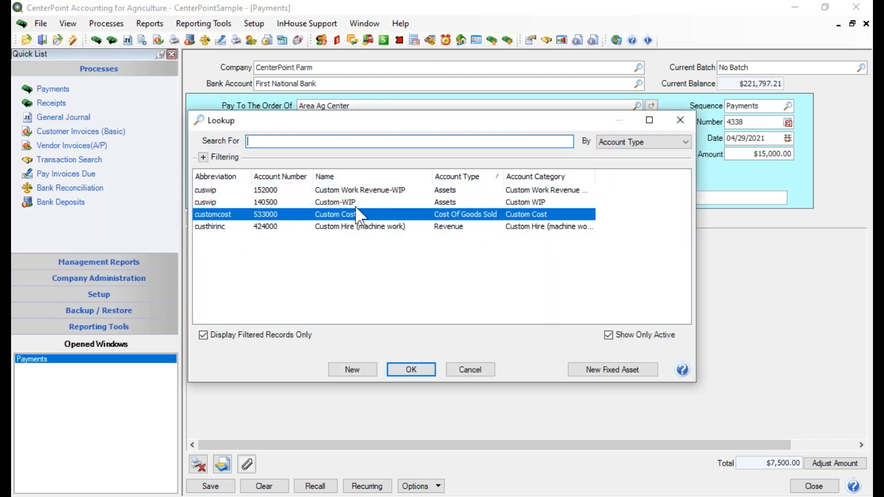
pyautogui.click(355, 204)
pyautogui.click(419, 366)
pyautogui.press('Tab')
pyautogui.press('Tab')
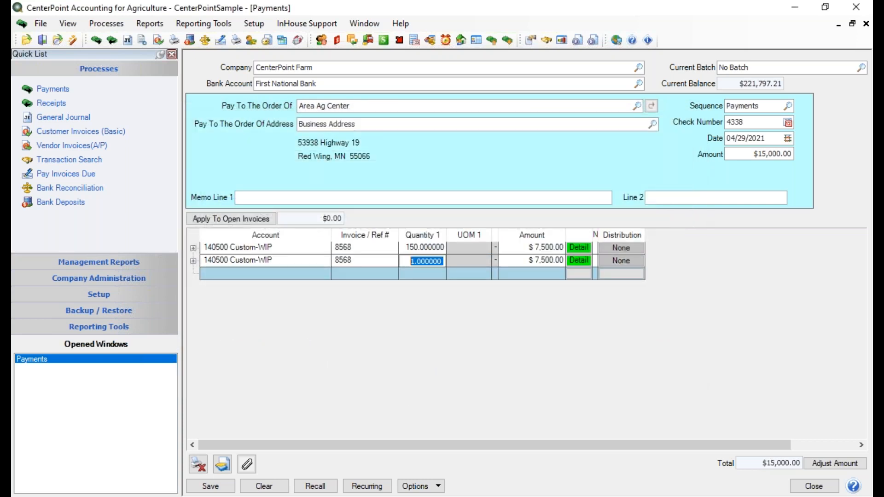
pyautogui.write('150')
pyautogui.press('Tab')
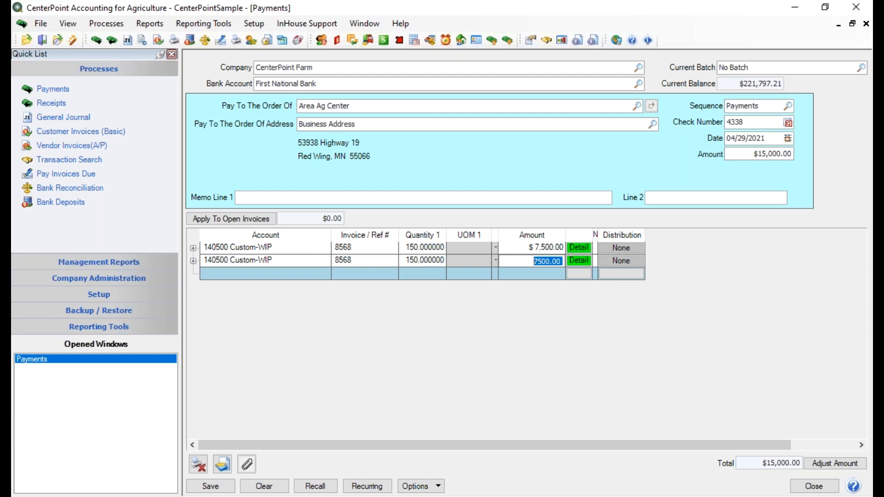
pyautogui.press('Tab')
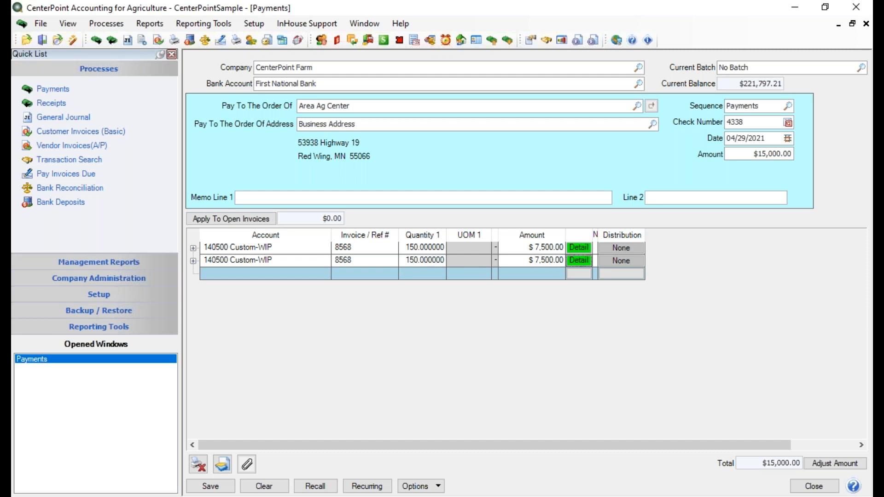
# In the second line's detail, set the profit center to Soybeans and the production center to Blacktop 300, and accept it
pyautogui.click(578, 261)
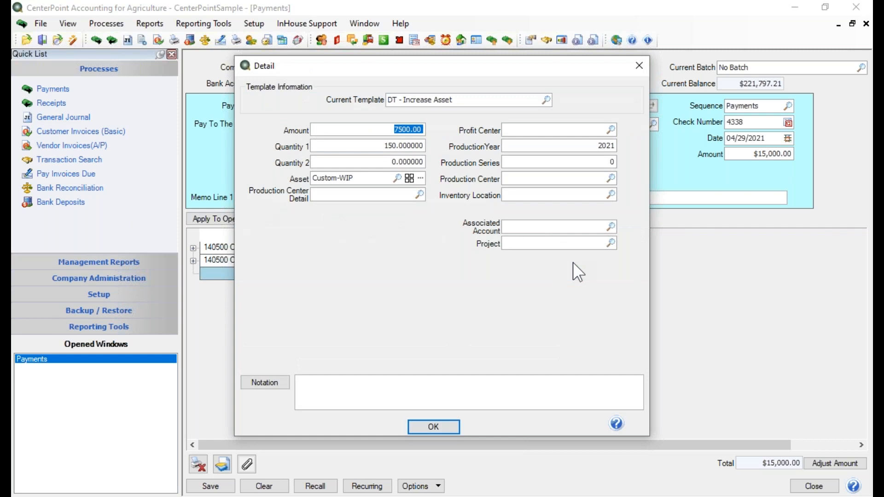
pyautogui.press('Tab')
pyautogui.press('Tab')
pyautogui.press('Tab')
pyautogui.press('Tab')
pyautogui.write('Soybeans')
pyautogui.press('Tab')
pyautogui.press('Tab')
pyautogui.press('Tab')
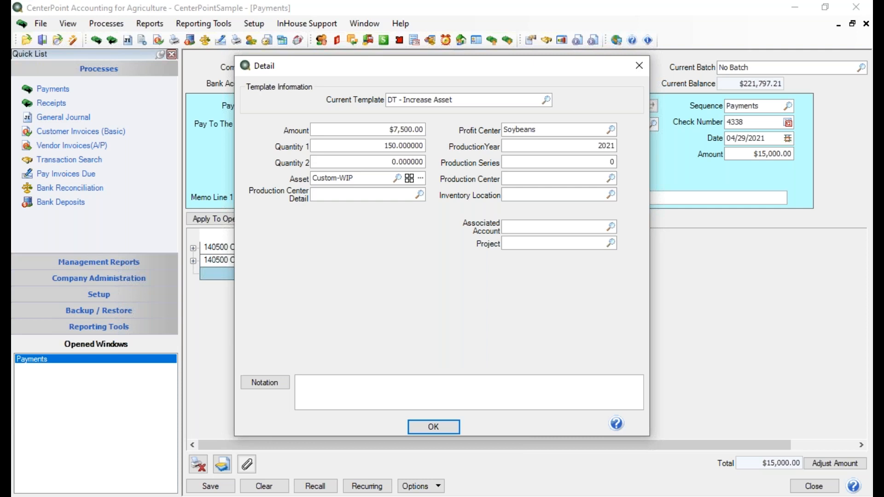
pyautogui.write('blac')
pyautogui.press('Tab')
pyautogui.click(433, 427)
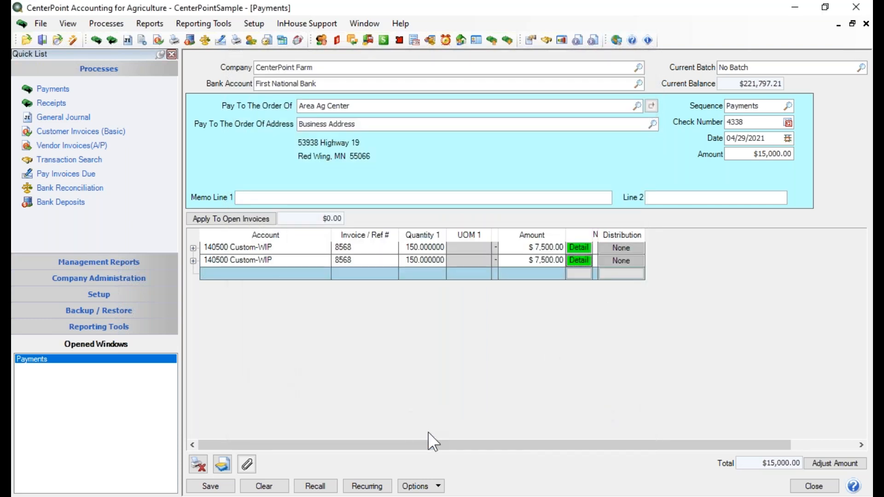
# Enable the Profit Center, Production Center and Production Year columns for the payment grid and group all enabled columns first in the list
pyautogui.click(583, 261)
pyautogui.rightClick(596, 317)
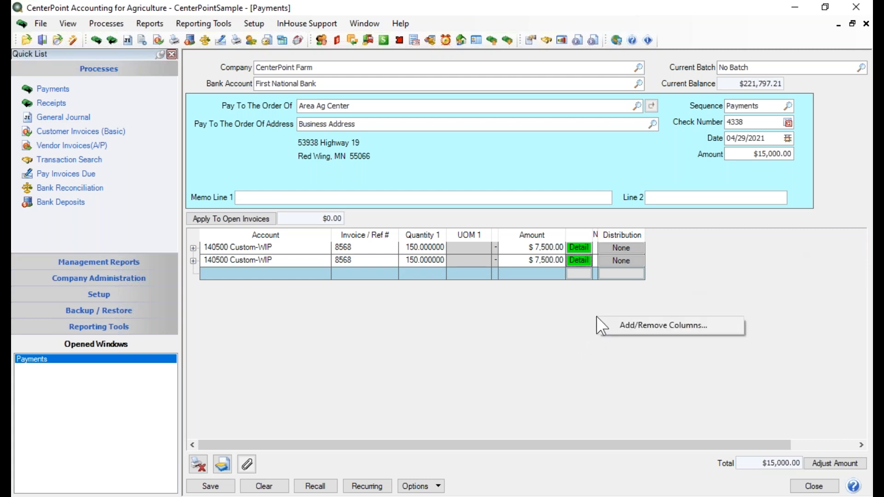
pyautogui.click(637, 324)
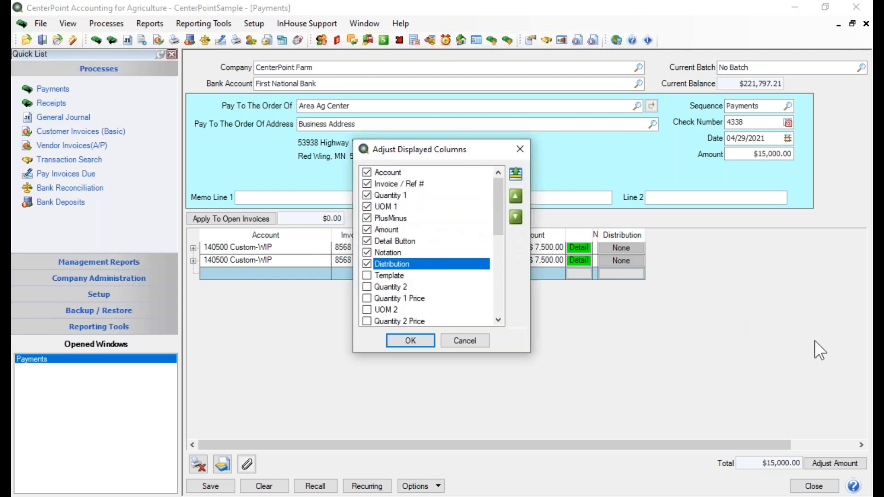
pyautogui.moveTo(501, 185); pyautogui.dragTo(502, 234)
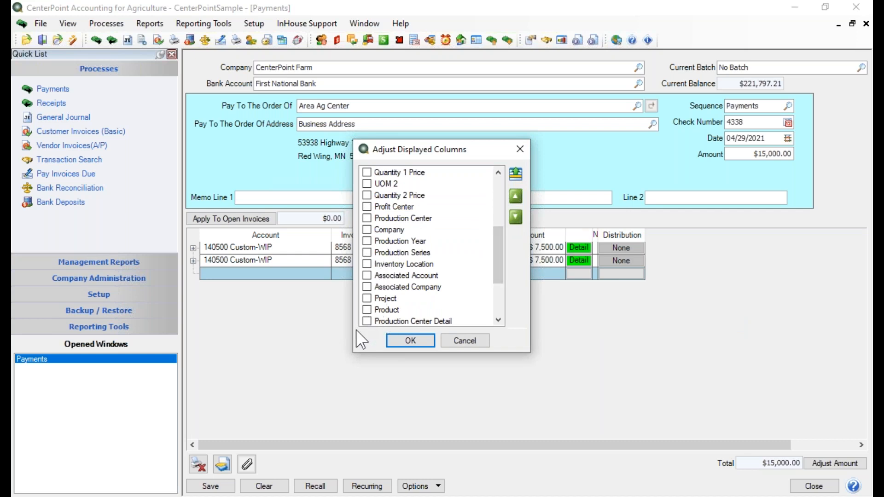
pyautogui.moveTo(501, 271)
pyautogui.mouseDown()
pyautogui.moveTo(496, 305)
pyautogui.moveTo(502, 284)
pyautogui.mouseUp()
pyautogui.click(367, 172)
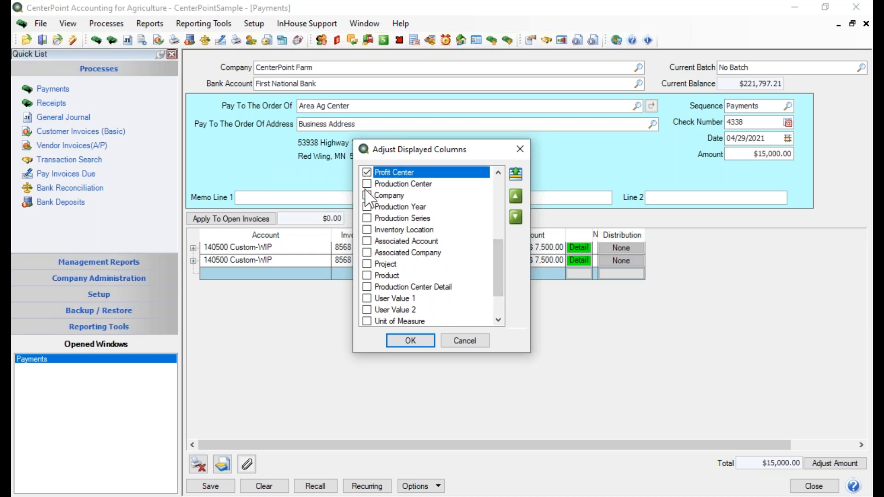
pyautogui.click(367, 184)
pyautogui.click(367, 207)
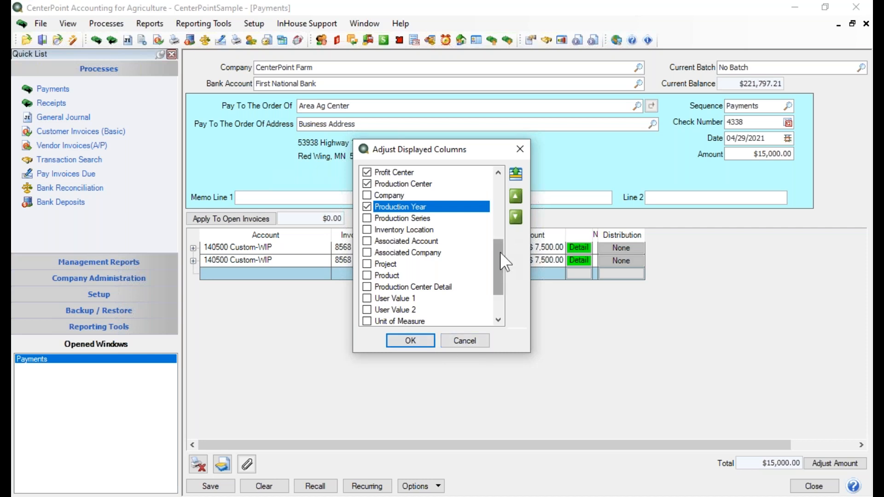
pyautogui.moveTo(499, 256); pyautogui.dragTo(513, 212)
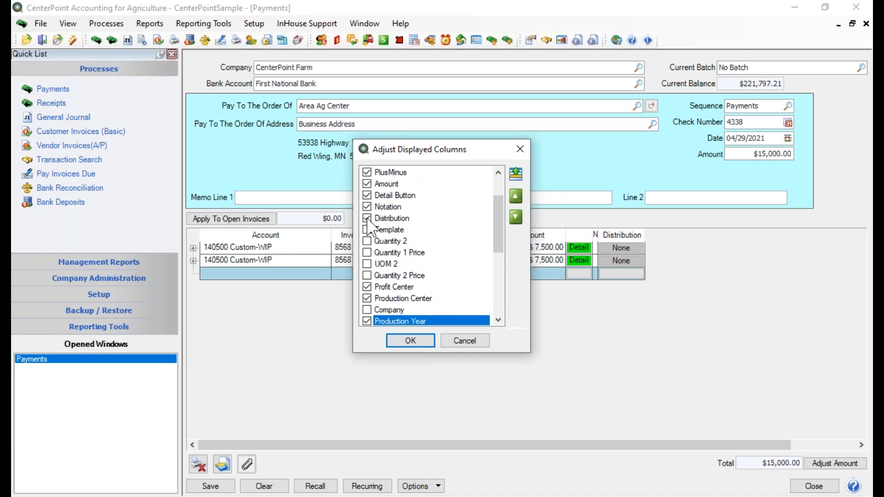
pyautogui.click(515, 175)
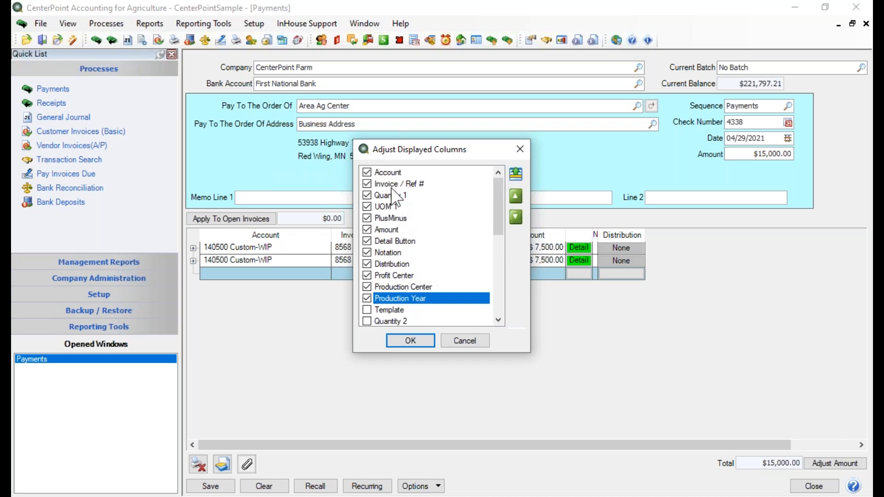
# Move the Profit Center column up above Amount in the display order, and return it to just below Distribution
pyautogui.click(400, 277)
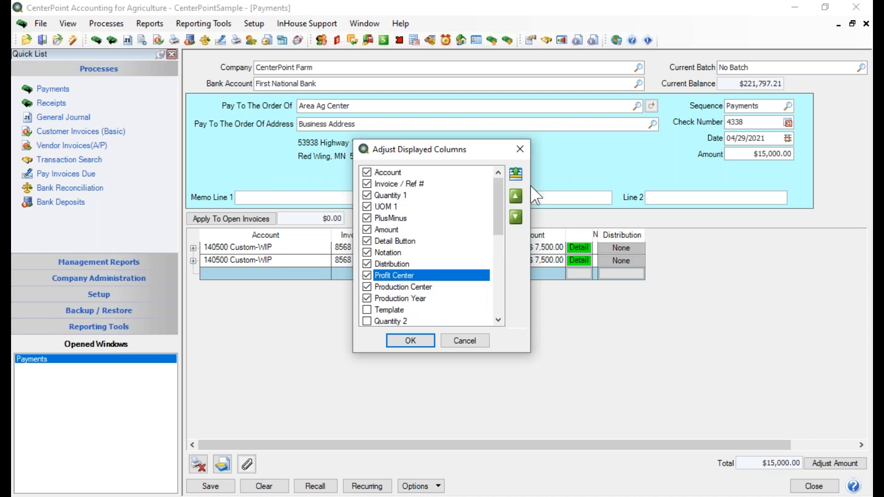
pyautogui.click(515, 195)
pyautogui.click(515, 196)
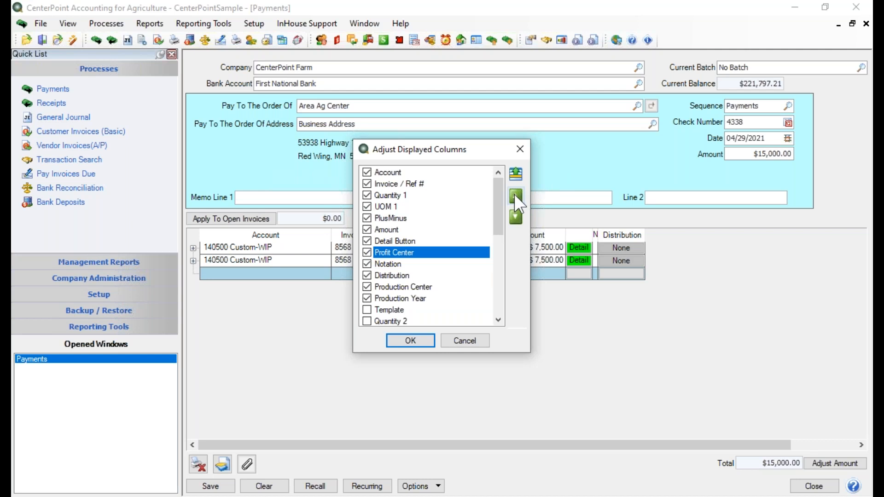
pyautogui.click(515, 196)
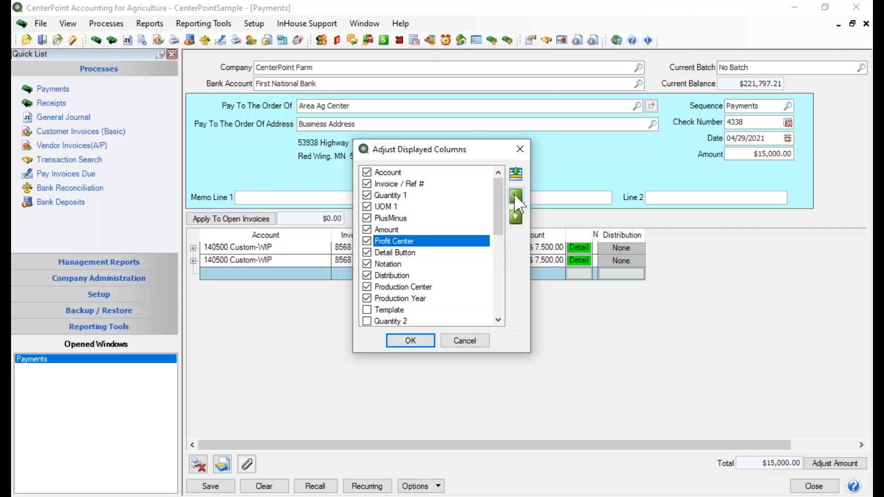
pyautogui.click(515, 196)
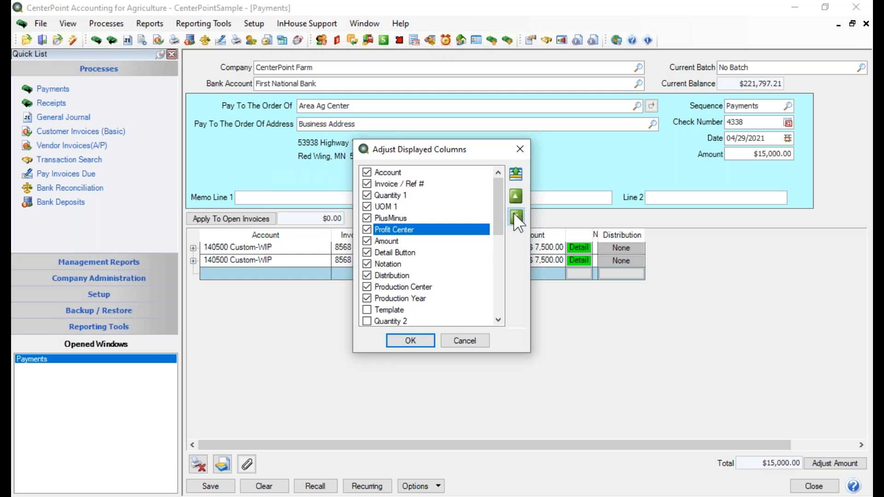
pyautogui.click(515, 215)
pyautogui.click(515, 215)
pyautogui.click(514, 215)
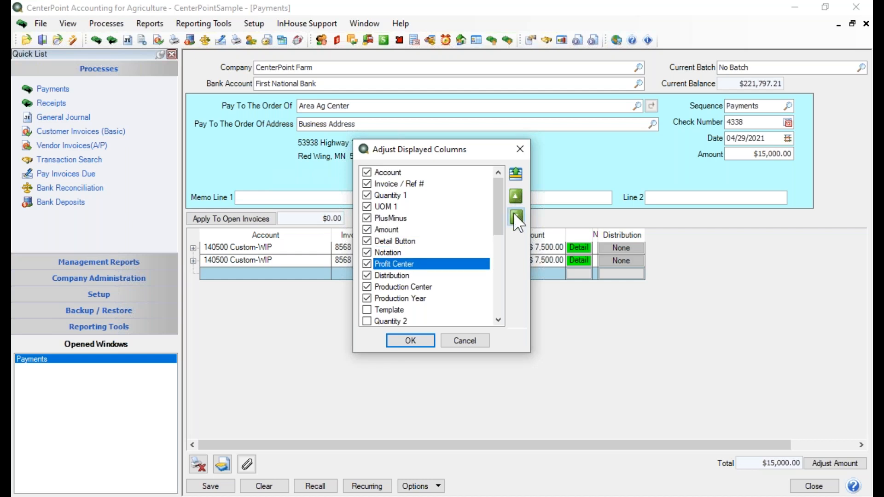
pyautogui.click(515, 215)
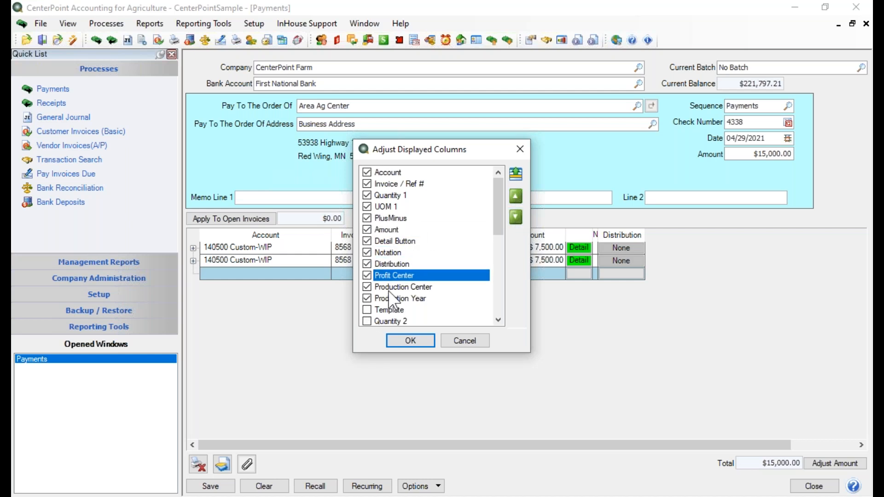
# Accept the displayed column settings, and save and close the $15,000 payment to Area Ag Center
pyautogui.click(410, 340)
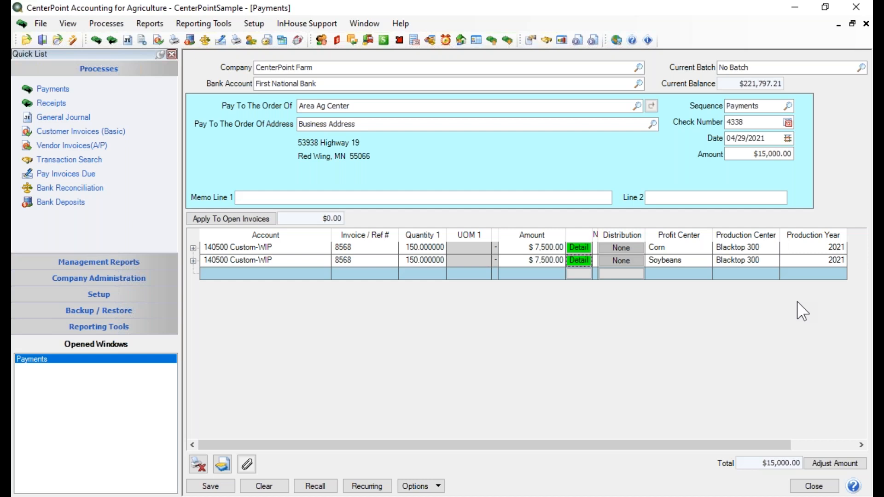
pyautogui.click(208, 487)
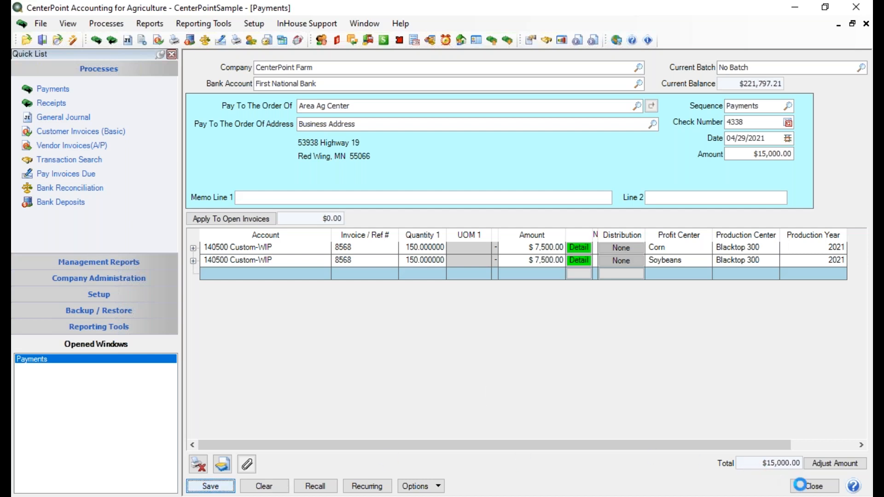
pyautogui.click(815, 487)
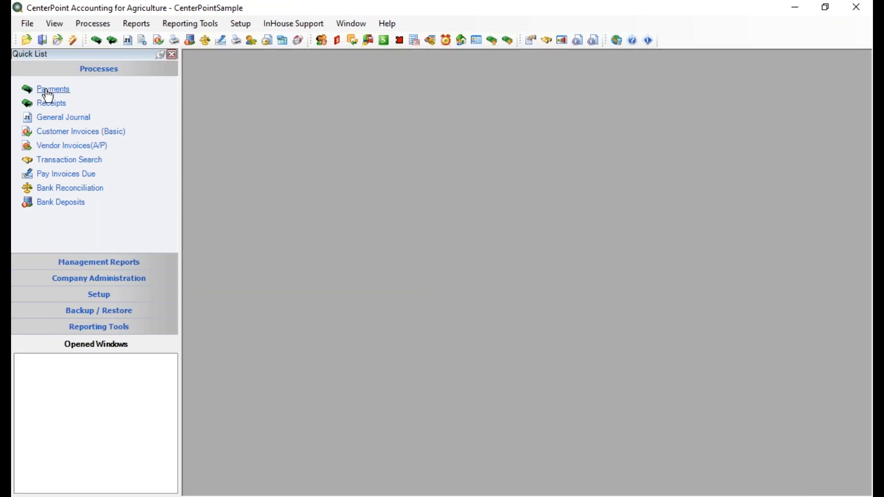
# View a blank Payments entry and a blank Vendor Invoices (A/P) entry, closing each without entering anything
pyautogui.click(48, 90)
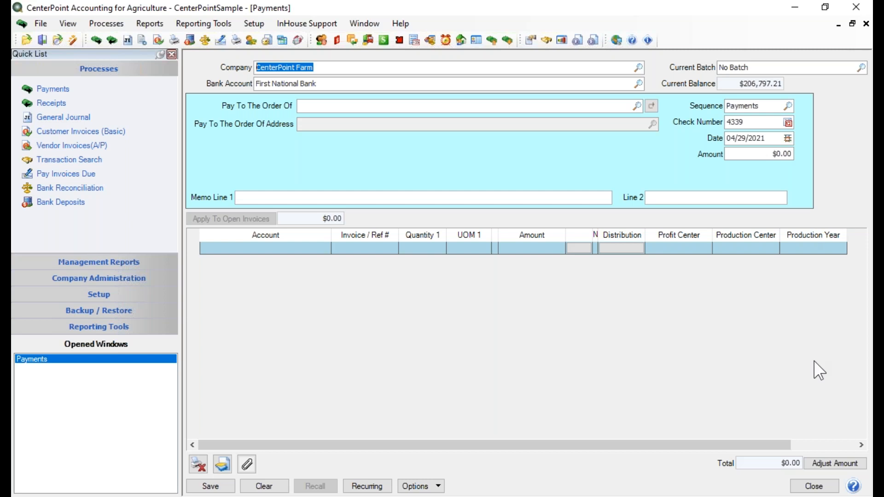
pyautogui.click(814, 486)
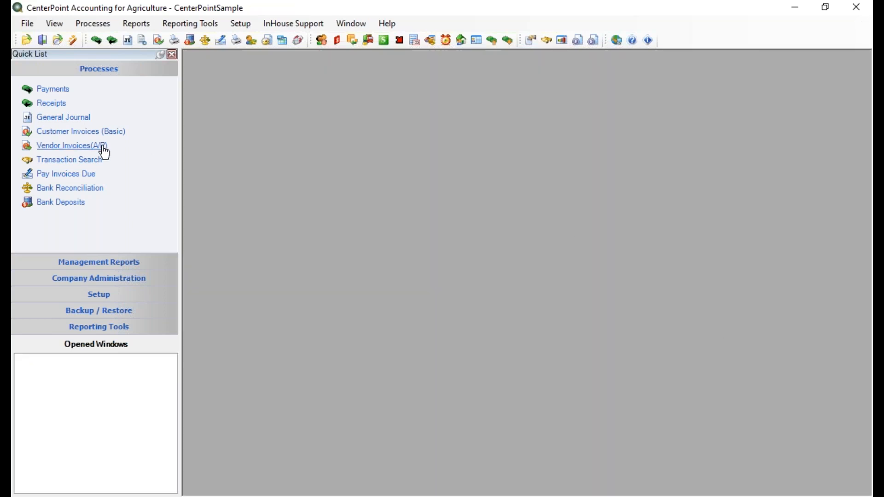
pyautogui.click(89, 152)
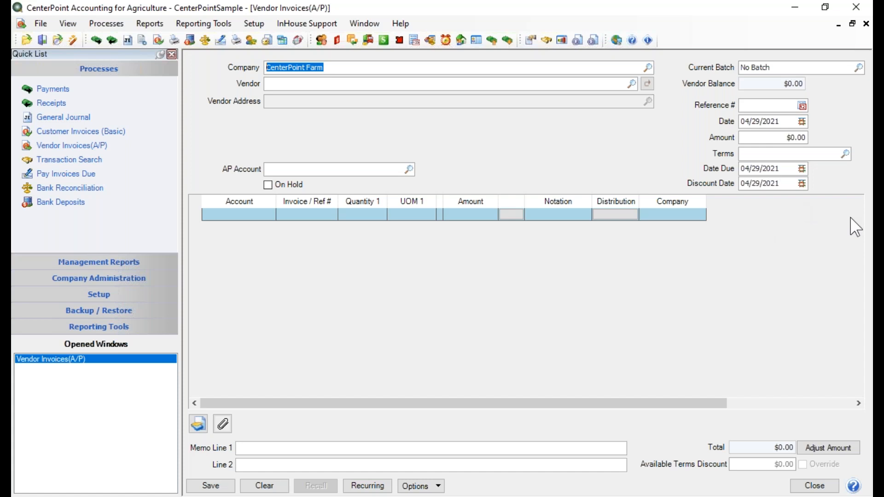
pyautogui.click(818, 486)
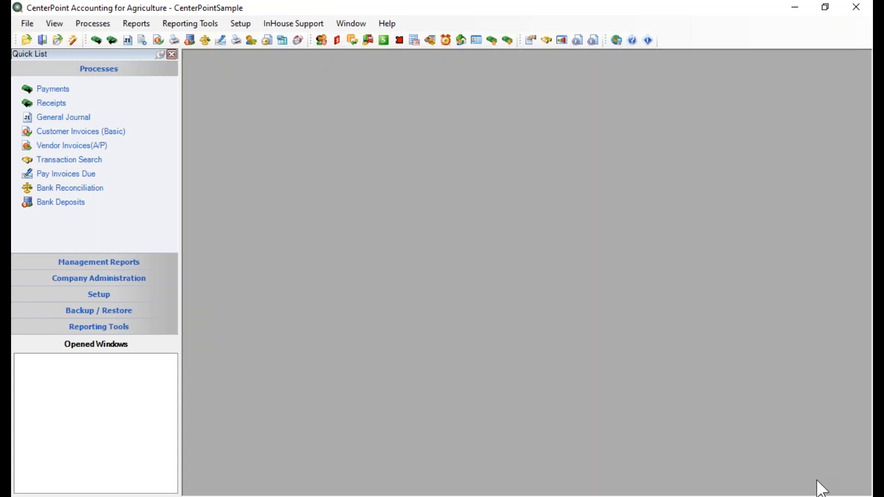